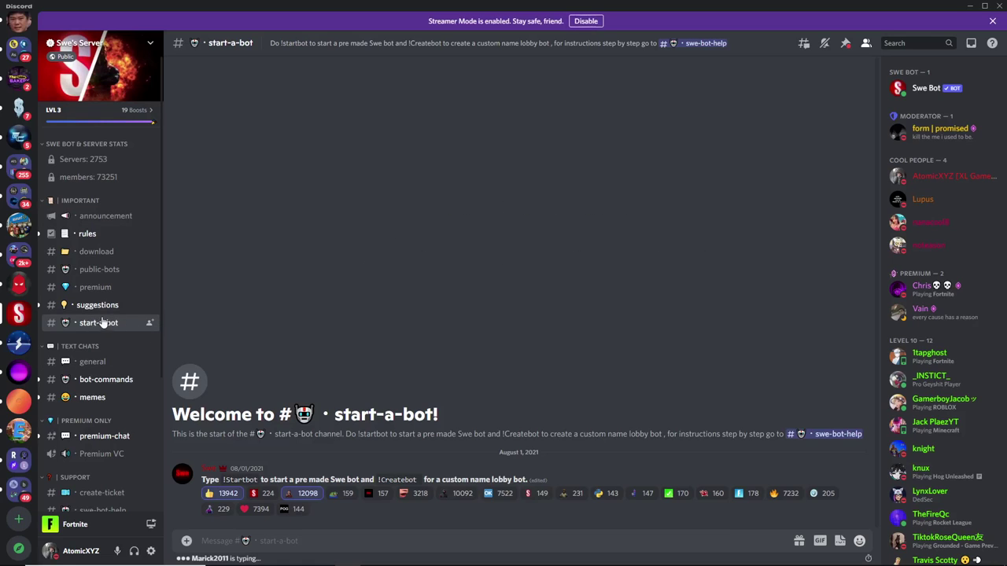
Send !Createbot in #start-a-bot and view Swe Bot's Create Your Bot DM instructions.
{"action": "type", "text": "!"}
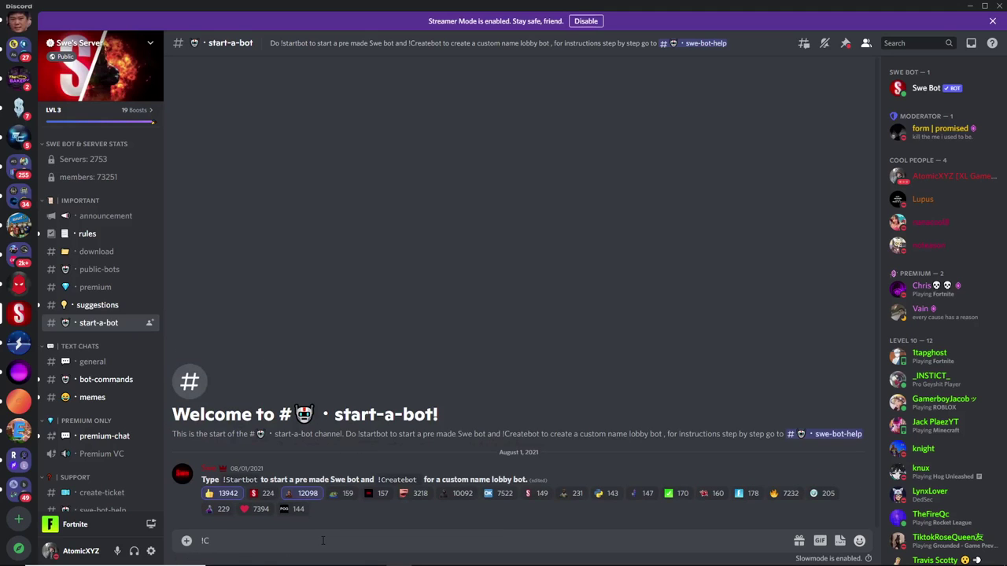
{"action": "type", "text": "Createbot"}
{"action": "key", "text": "Return"}
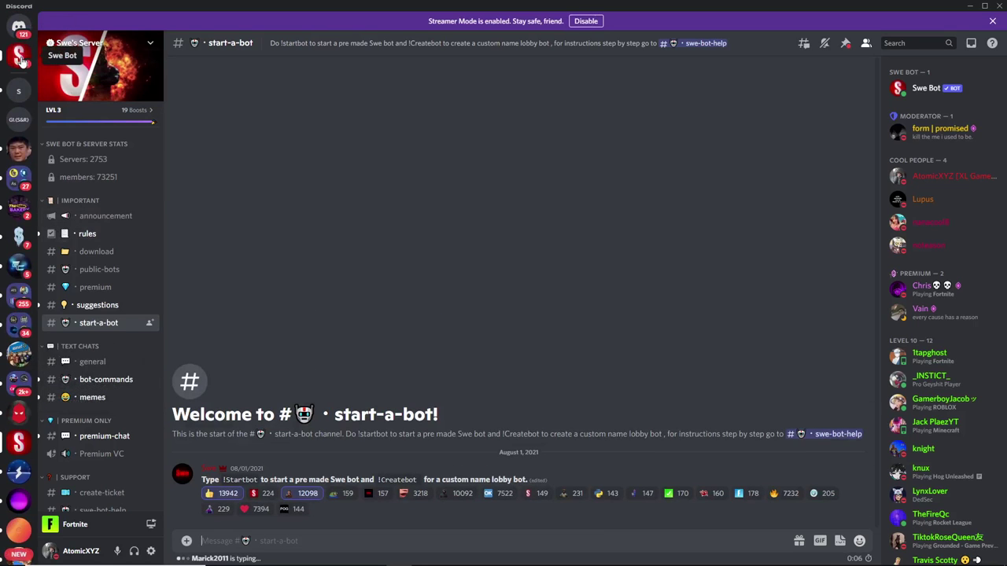
{"action": "left_click", "coordinate": [20, 57]}
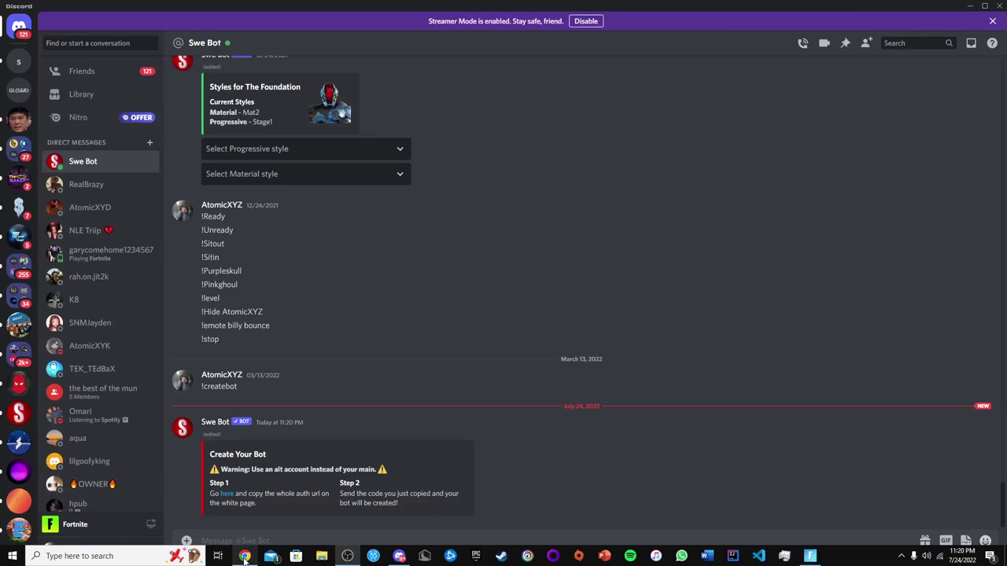
{"action": "left_click", "coordinate": [246, 558]}
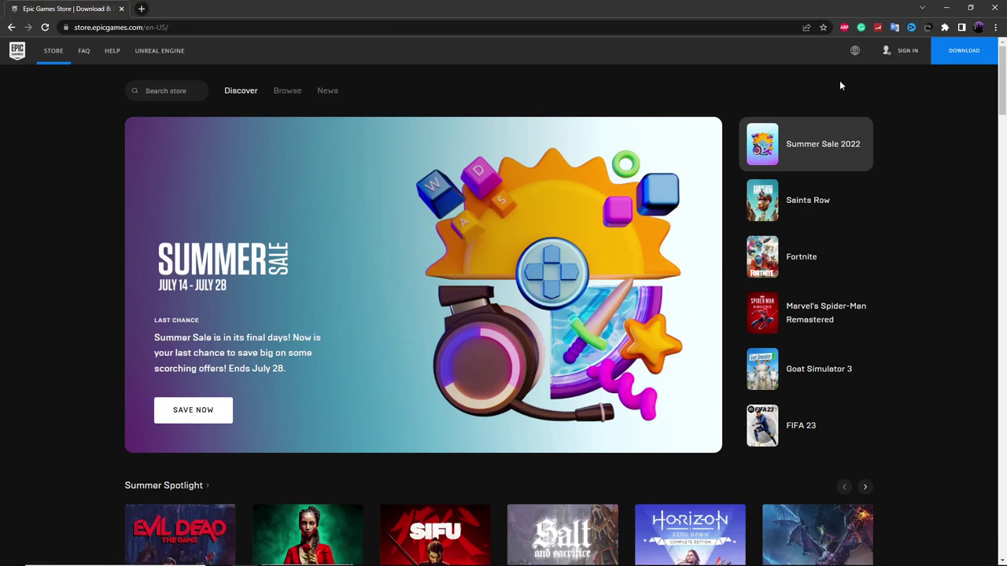
Sign in to the Epic Games Store account, then return to the Swe Bot conversation.
{"action": "left_click", "coordinate": [906, 52]}
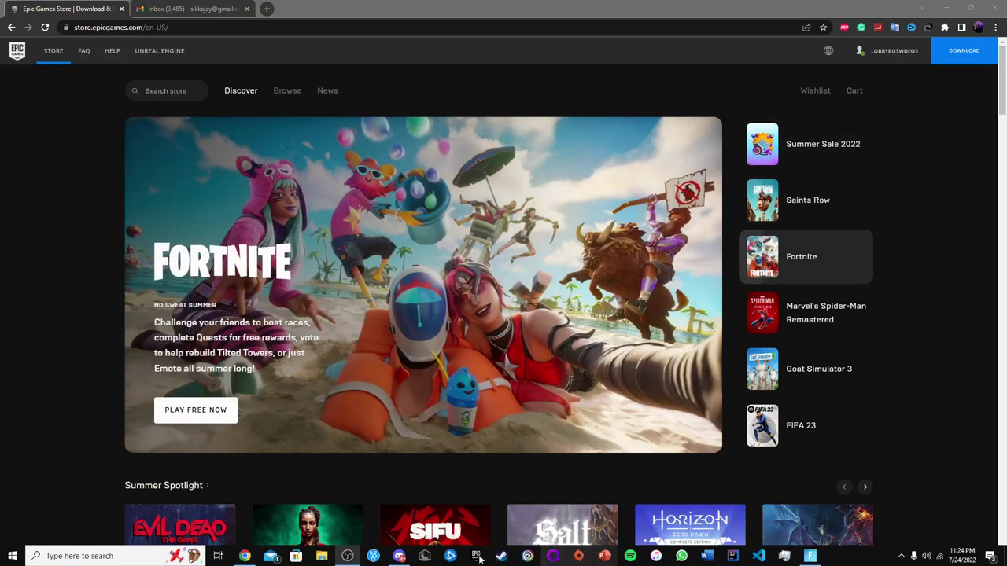
{"action": "left_click", "coordinate": [398, 559]}
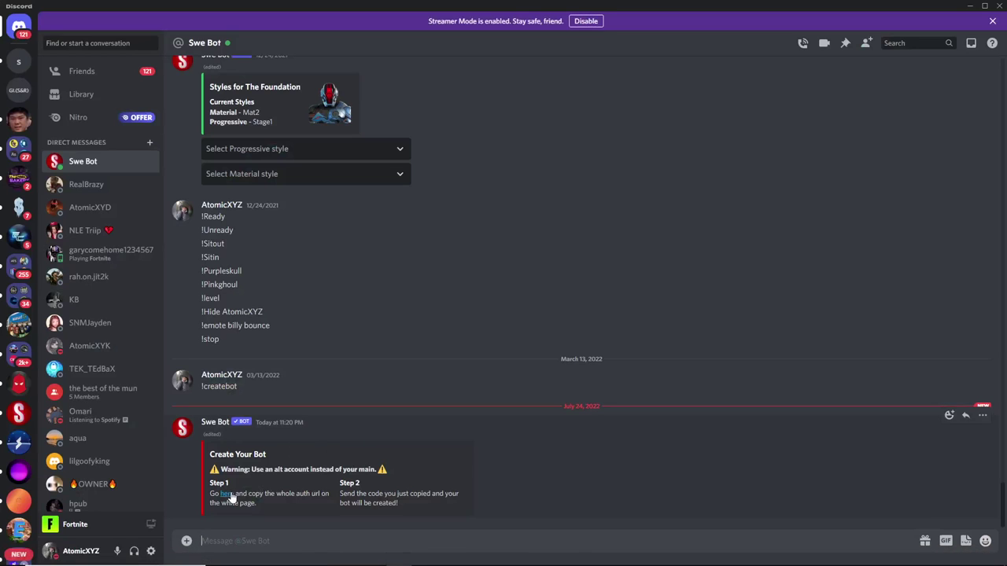
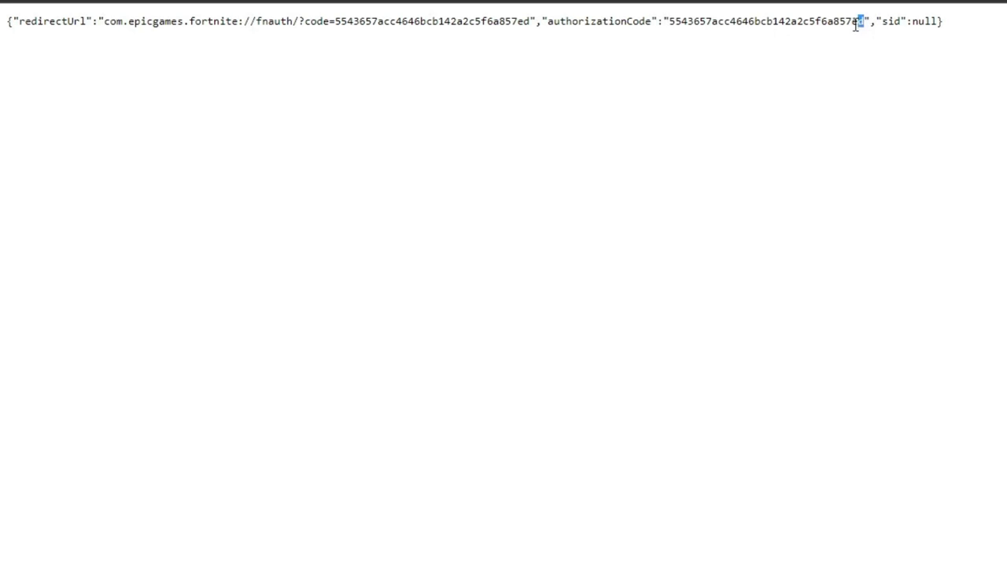
Select and copy the full authorizationCode value from the Epic Games JSON response.
{"action": "left_click_drag", "start_coordinate": [857, 24], "coordinate": [682, 30]}
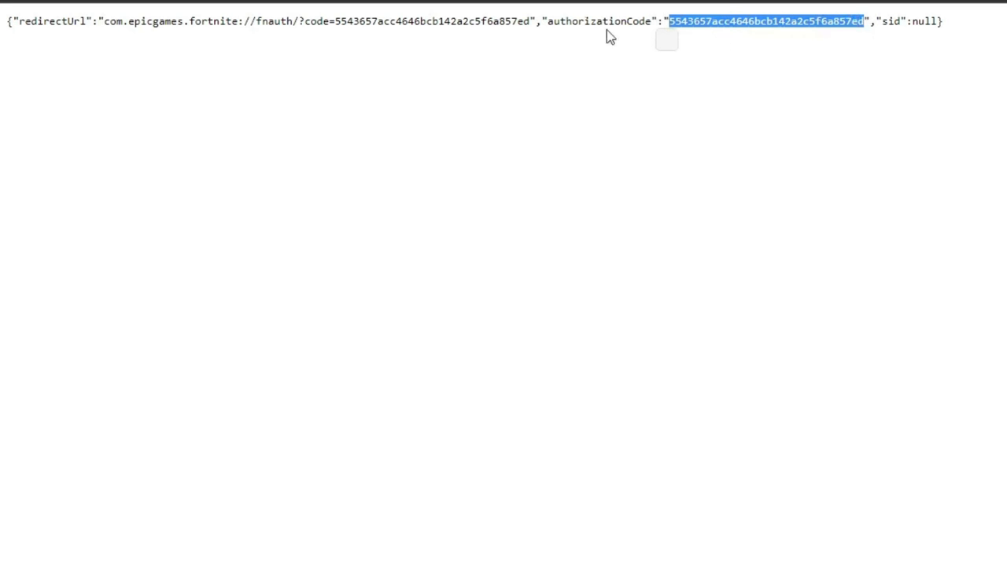
{"action": "left_click", "coordinate": [756, 115]}
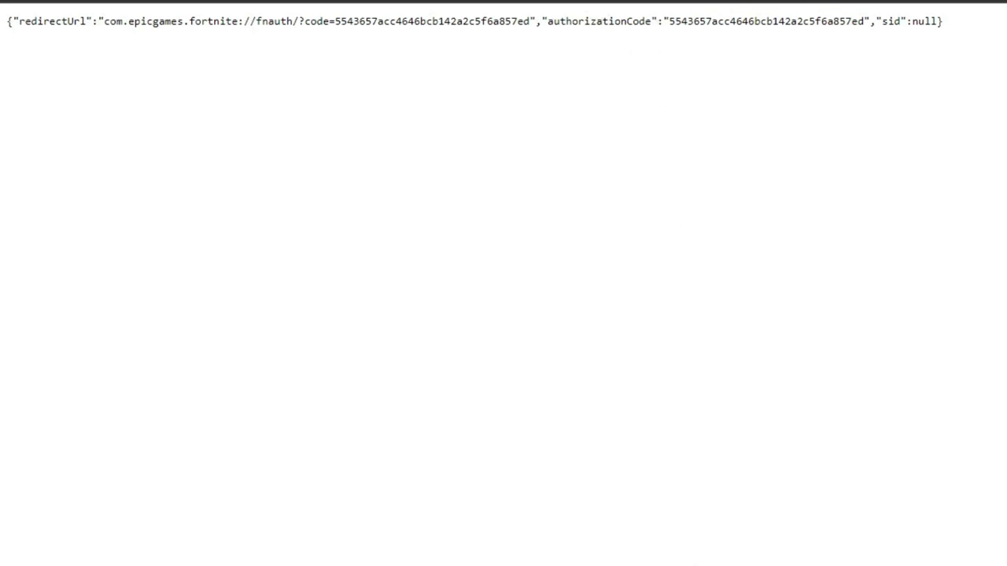
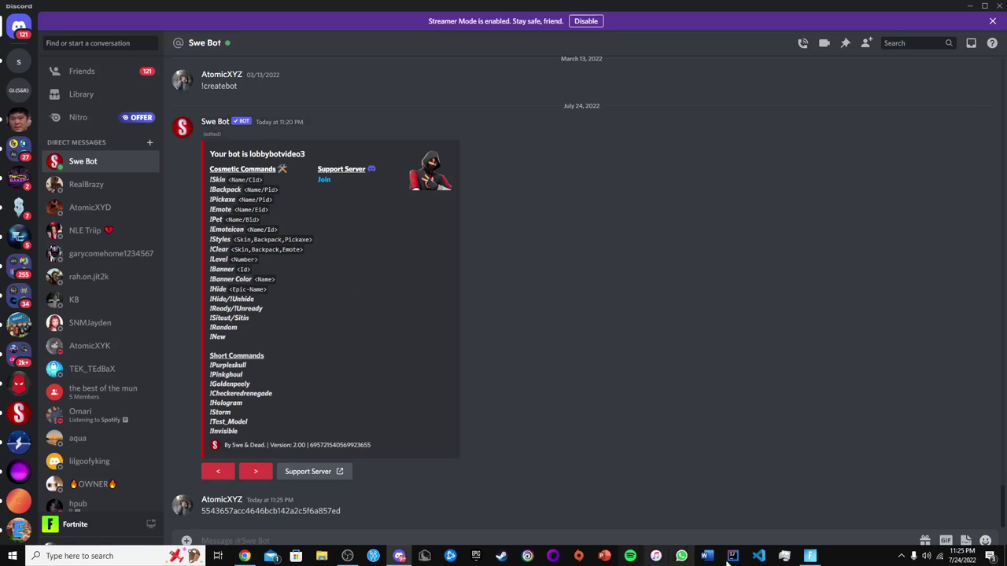
Check Fortnite's friends list, then send Swe Bot '!Friend' with your Epic account name.
{"action": "left_click", "coordinate": [812, 556]}
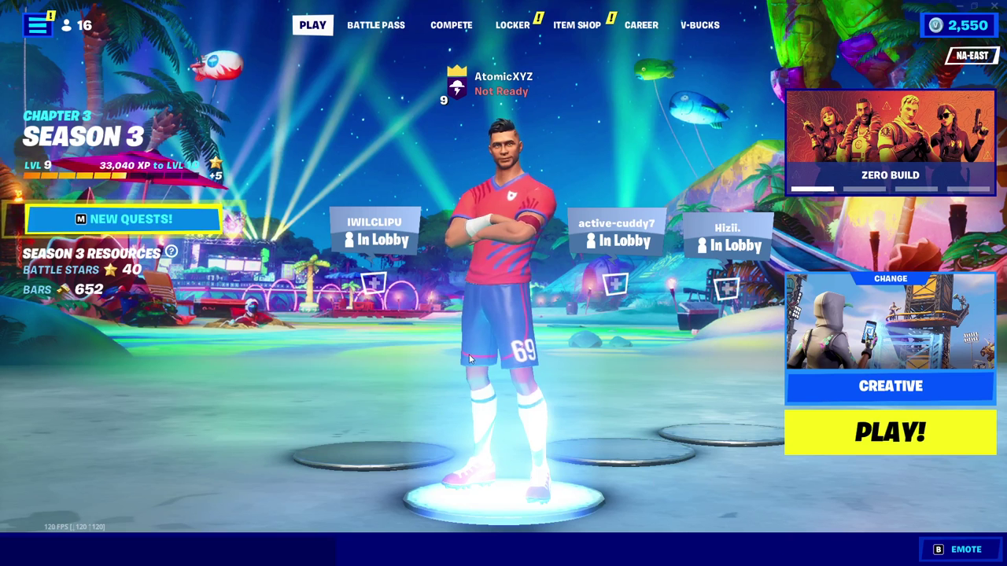
{"action": "left_click", "coordinate": [37, 25]}
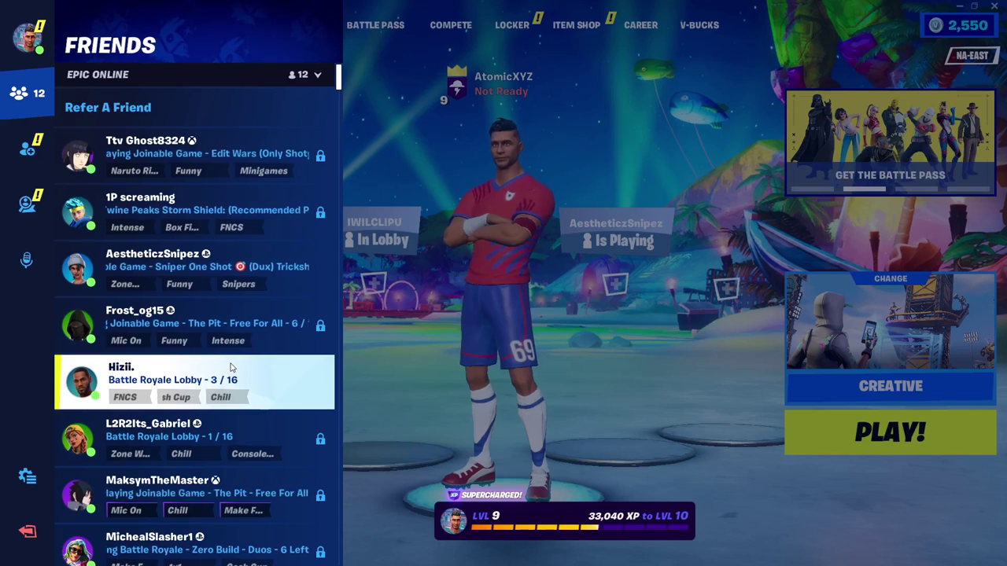
{"action": "key", "text": "alt+Tab"}
{"action": "key", "text": "alt+Tab"}
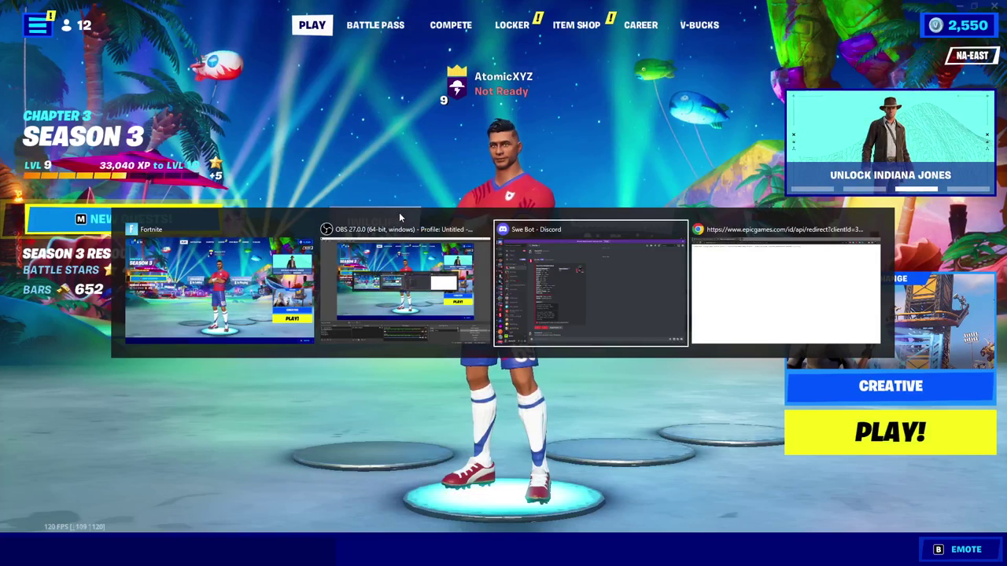
{"action": "type", "text": "!"}
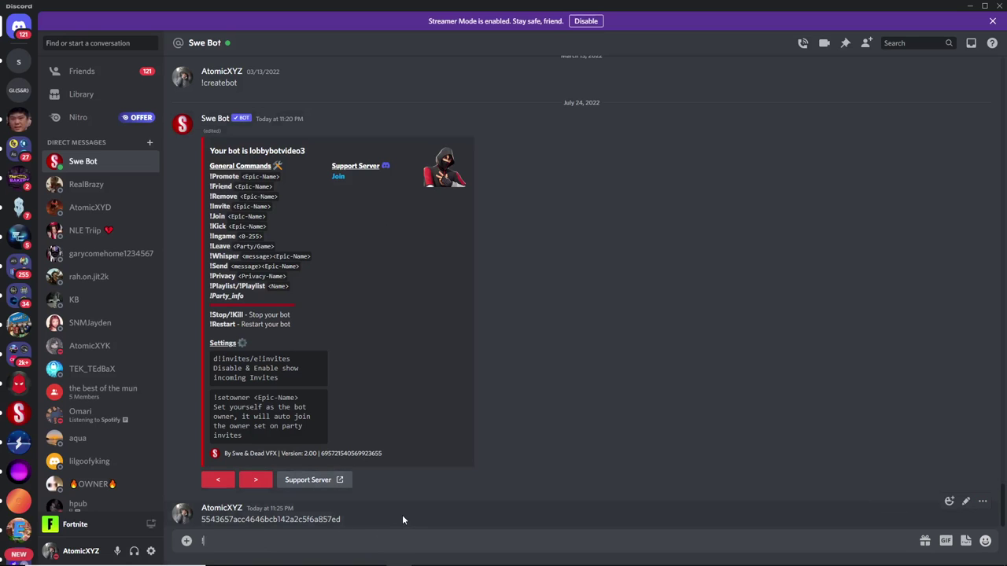
{"action": "type", "text": "Friend AtomicXYZ"}
{"action": "key", "text": "Return"}
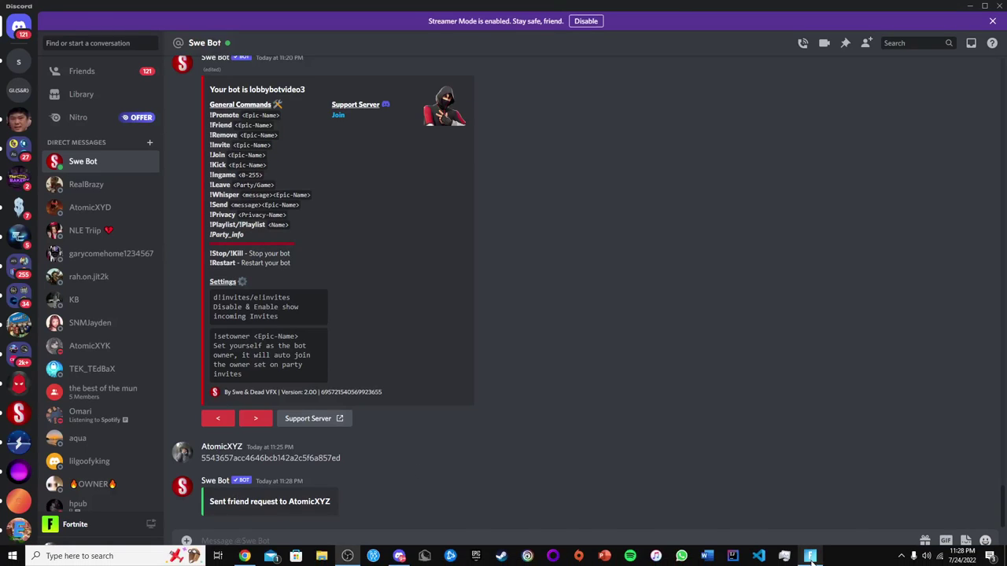
{"action": "left_click", "coordinate": [805, 557]}
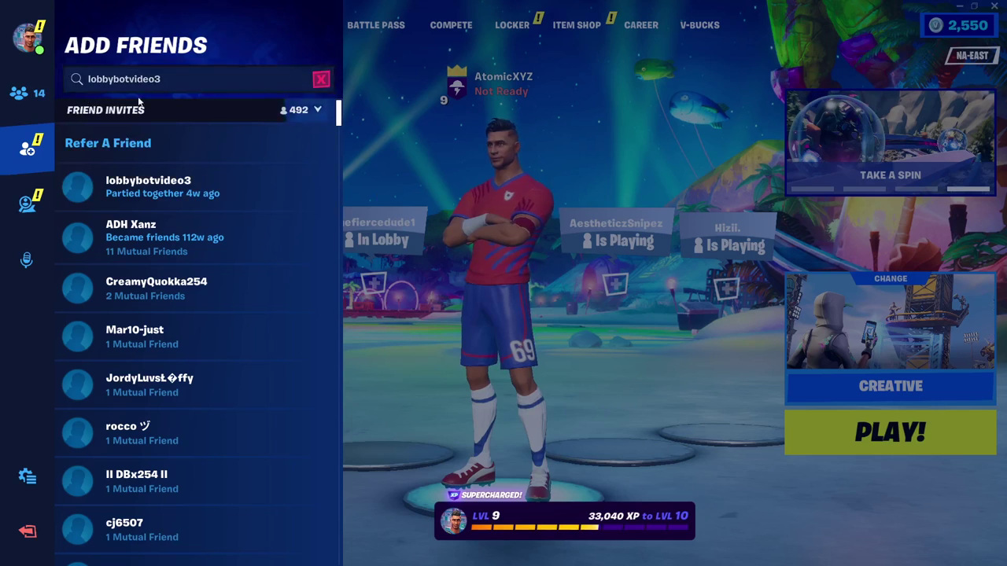
Accept the lobby bot's pending friend request in Fortnite's Add Friends panel.
{"action": "left_click", "coordinate": [188, 194]}
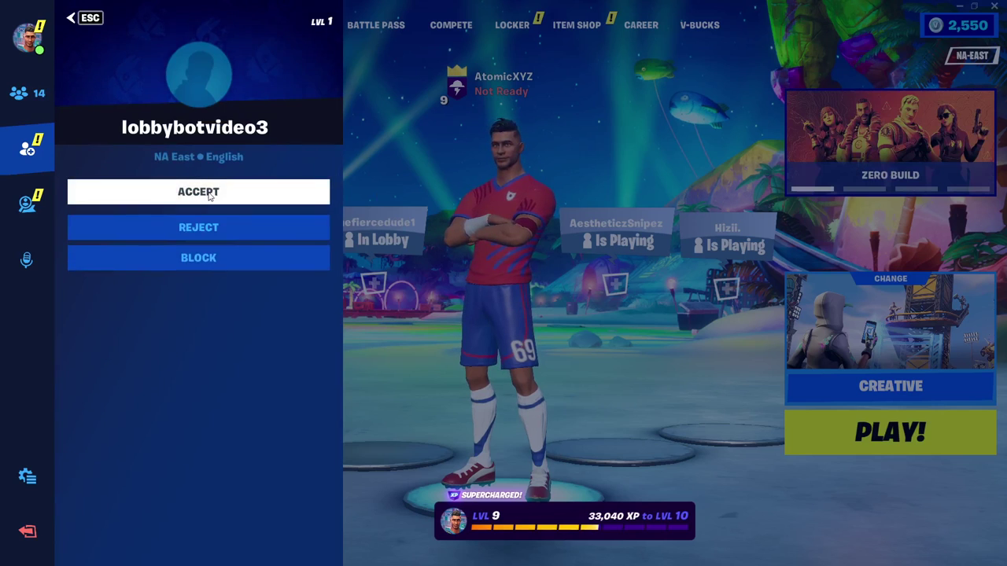
{"action": "left_click", "coordinate": [228, 191]}
{"action": "left_click", "coordinate": [387, 145]}
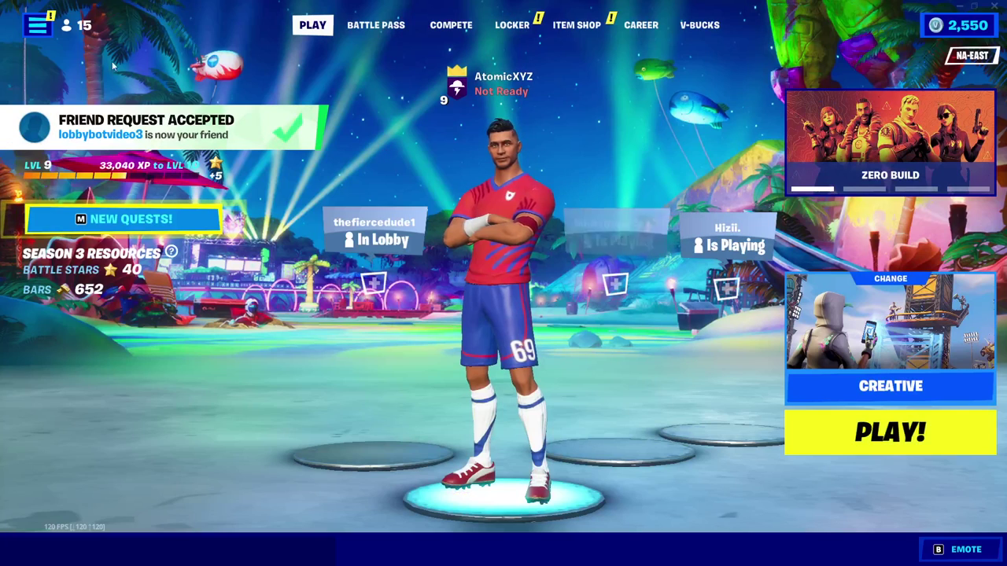
Invite the lobby bot to the party from the Fortnite friends list.
{"action": "left_click", "coordinate": [46, 29]}
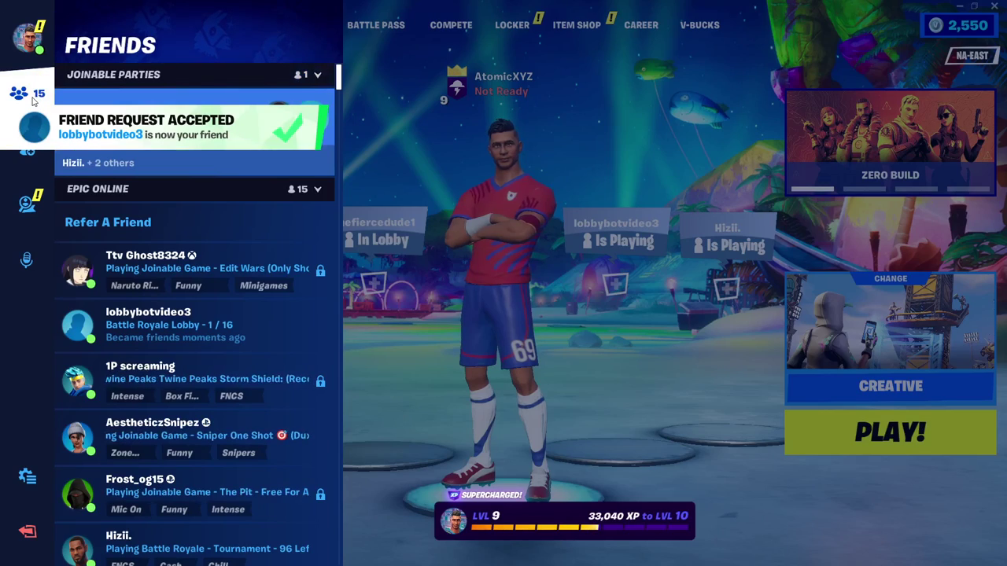
{"action": "left_click", "coordinate": [186, 326]}
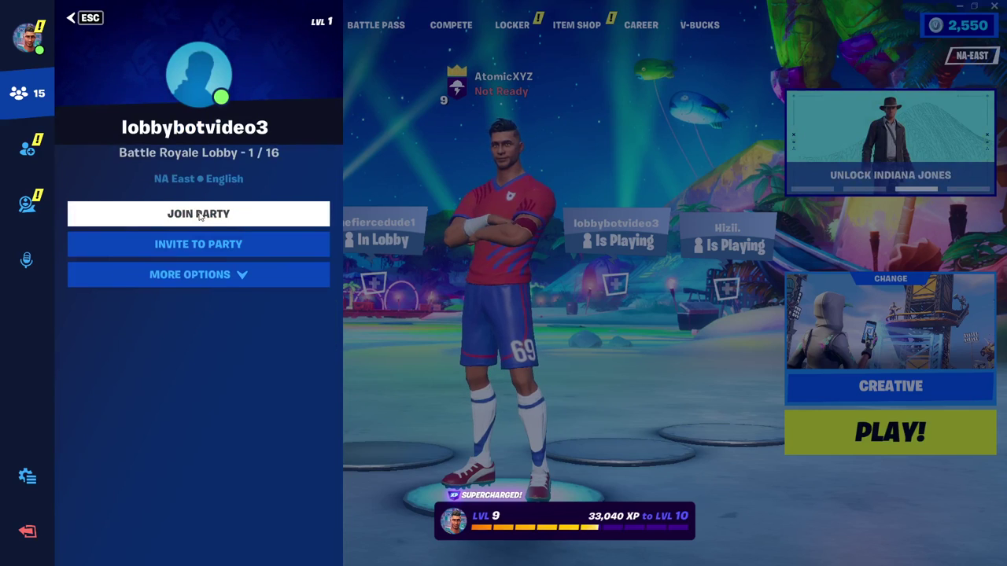
{"action": "left_click", "coordinate": [216, 247]}
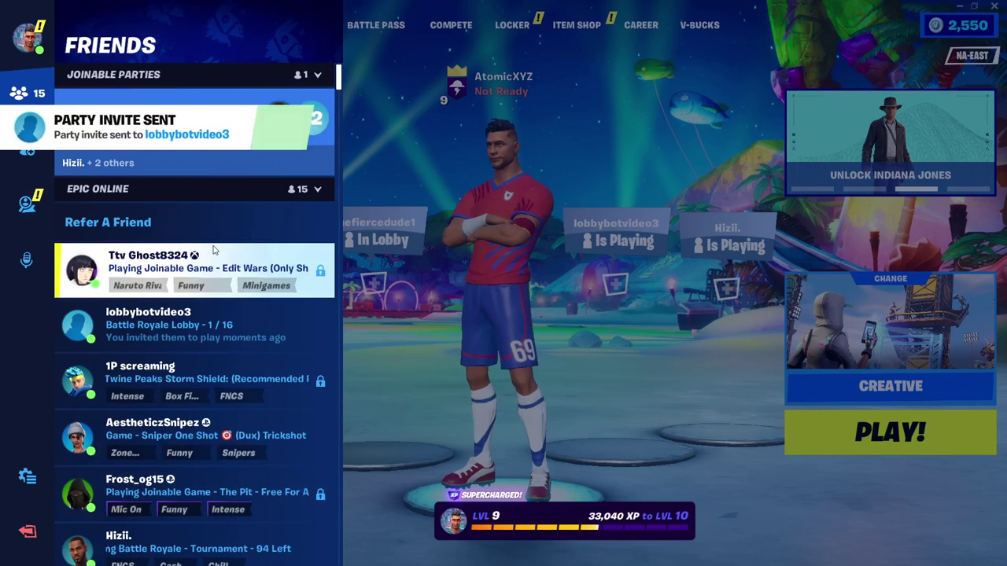
{"action": "key", "text": "Escape"}
{"action": "key", "text": "alt+Tab"}
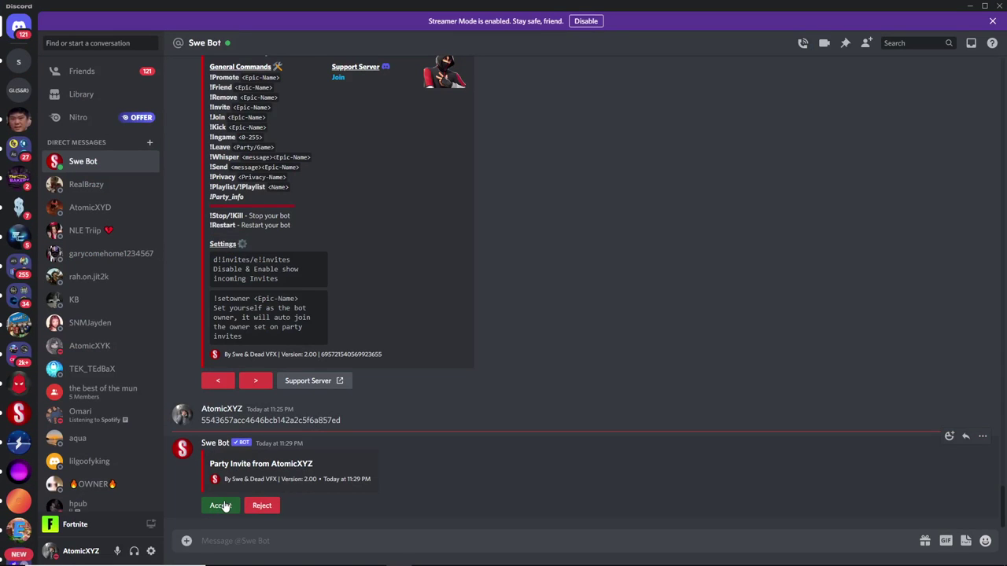
Accept Swe Bot's party invite and make the lobby bot party leader via its player card.
{"action": "left_click", "coordinate": [220, 505]}
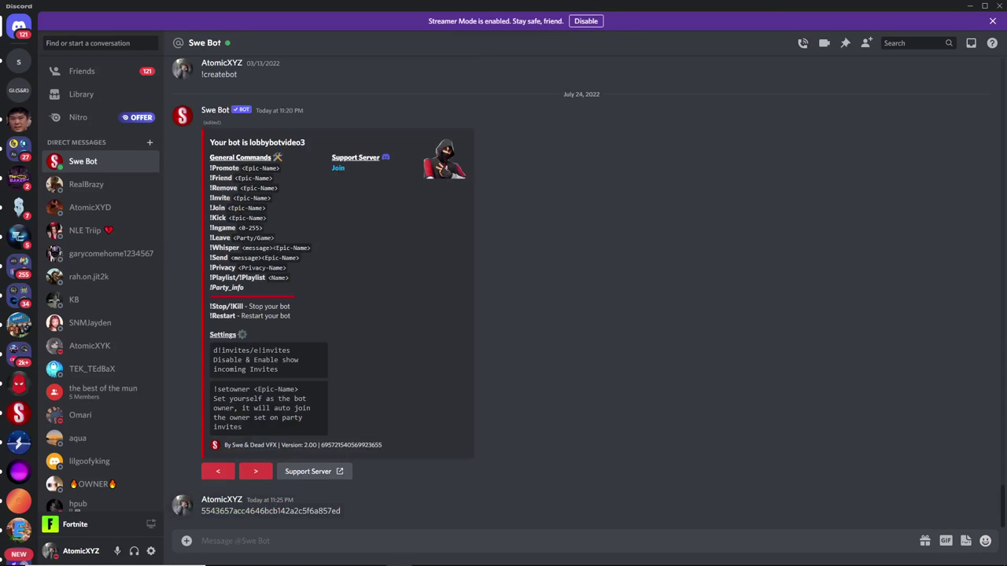
{"action": "key", "text": "alt+Tab"}
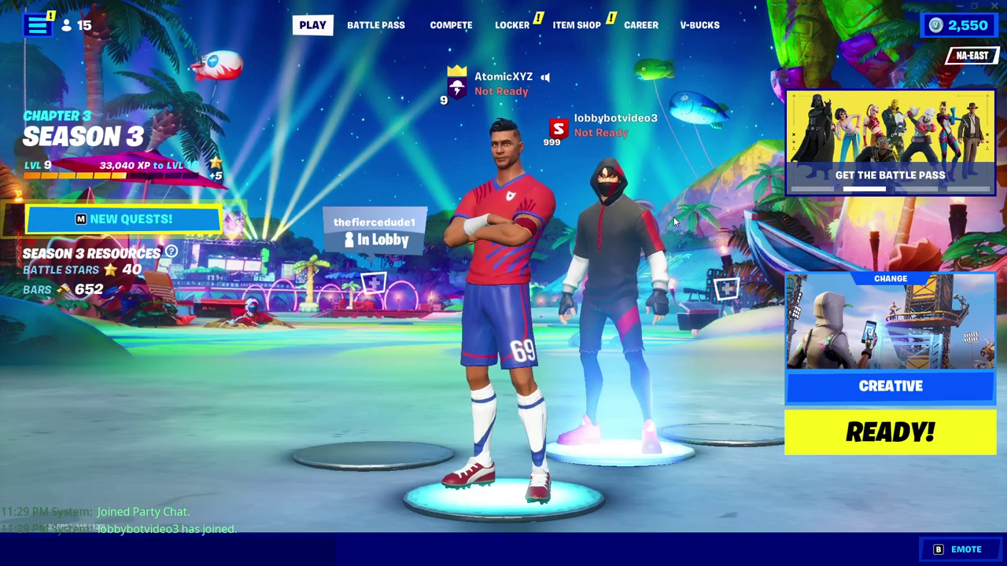
{"action": "left_click", "coordinate": [618, 225]}
{"action": "left_click", "coordinate": [567, 312]}
{"action": "key", "text": "Escape"}
{"action": "left_click", "coordinate": [564, 419]}
{"action": "key", "text": "alt+Tab"}
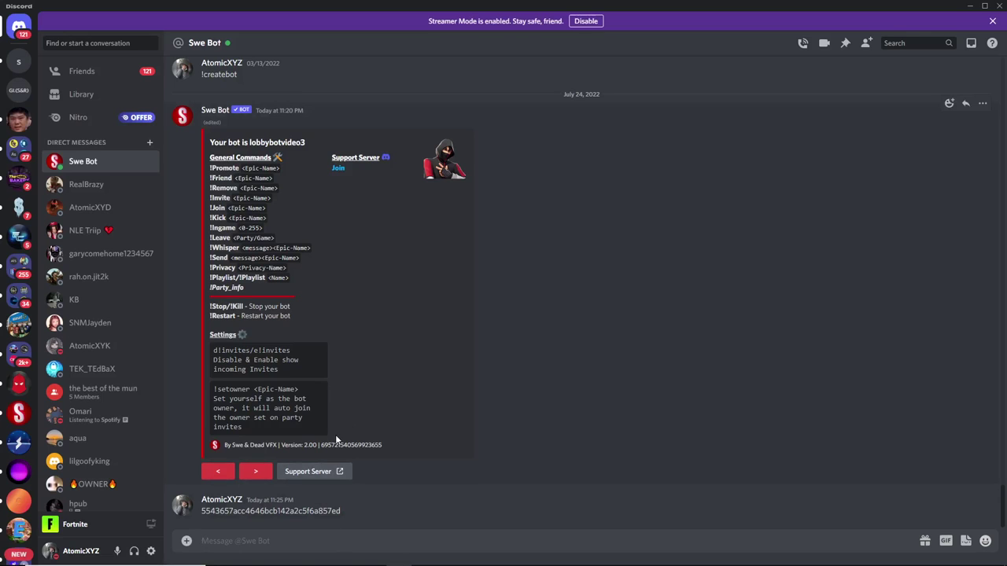
Send '!Hide' with your Epic account name to hide your player from the lobby.
{"action": "type", "text": "!Hide"}
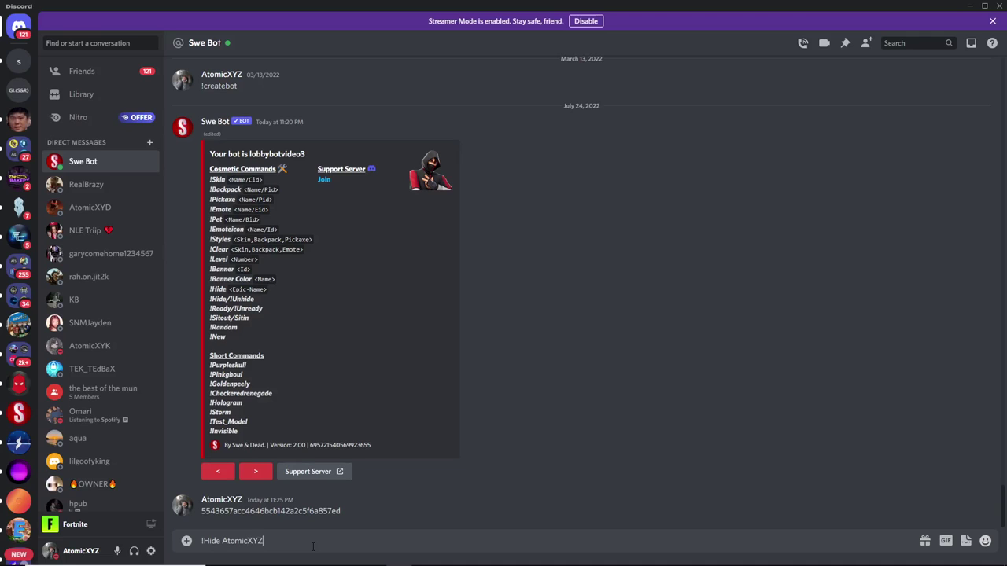
{"action": "type", "text": "AtomicXYZ"}
{"action": "key", "text": "Return"}
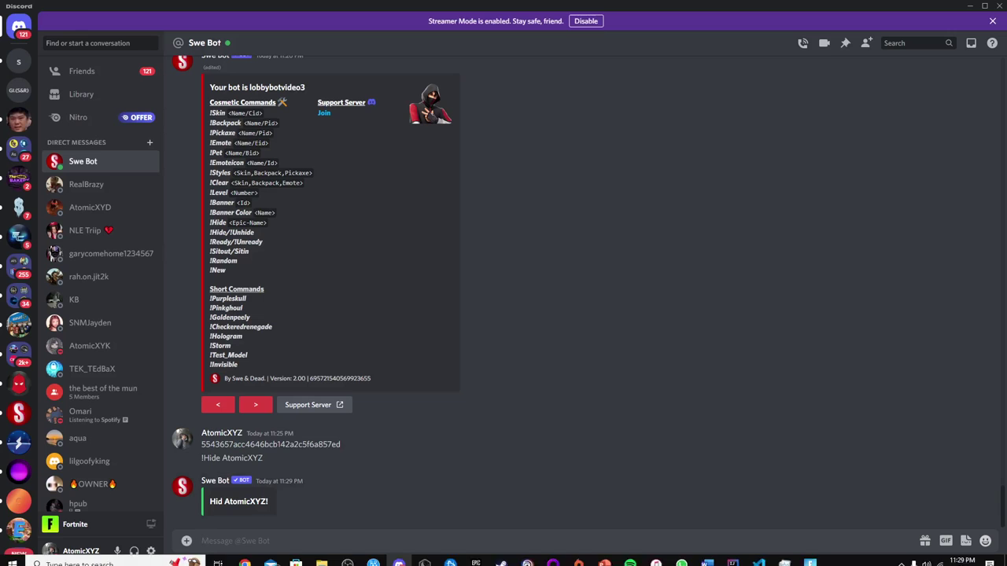
{"action": "left_click", "coordinate": [808, 556]}
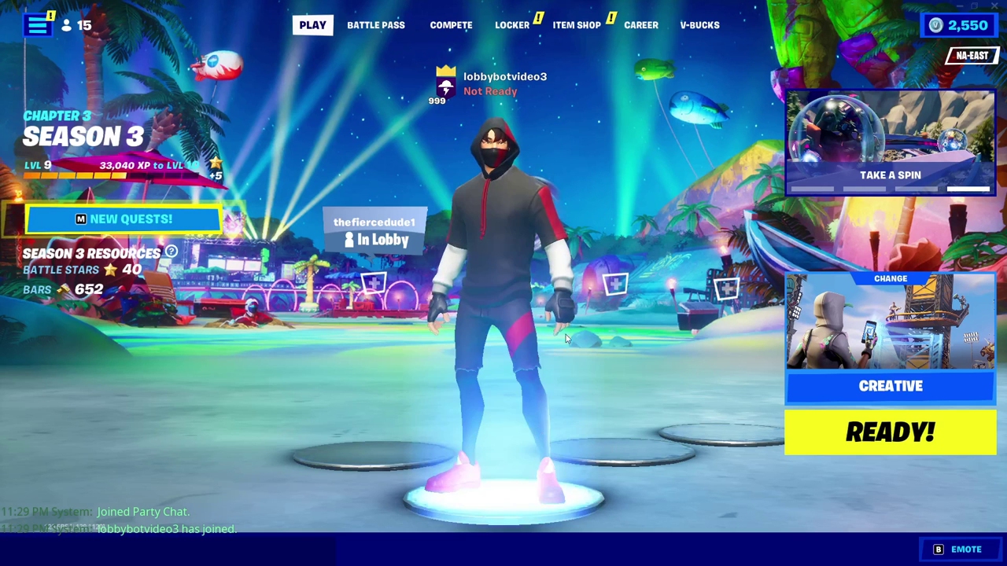
{"action": "key", "text": "alt+Tab"}
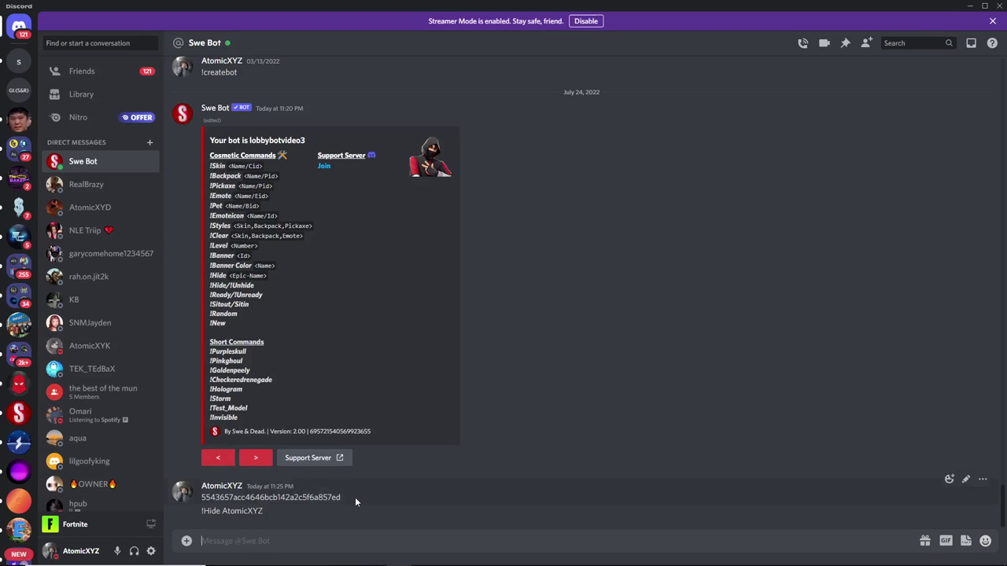
Send '!Skin Renegade Raider' and check the new outfit in the Fortnite lobby.
{"action": "type", "text": "!Skin Renegade Raider"}
{"action": "key", "text": "Return"}
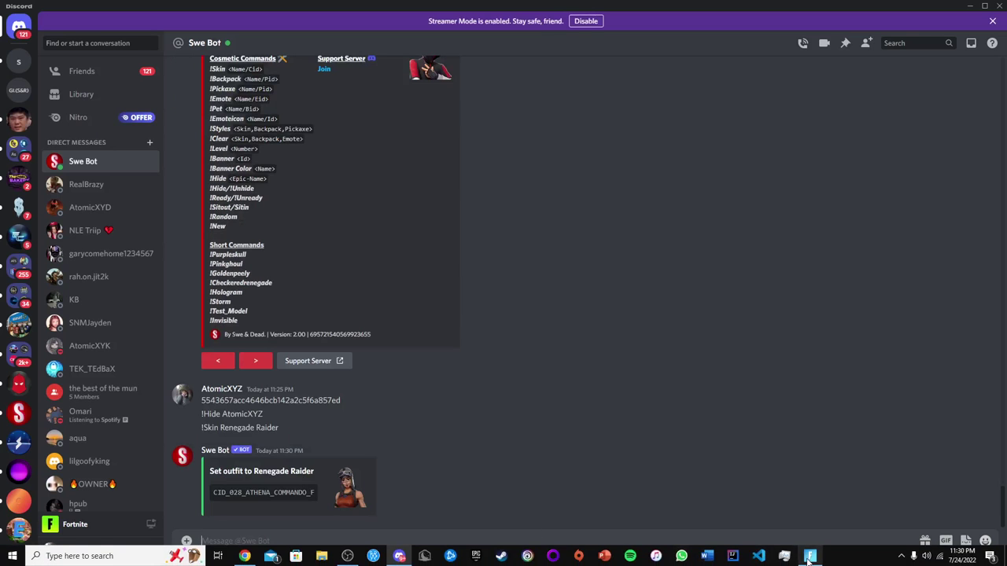
{"action": "left_click", "coordinate": [810, 556]}
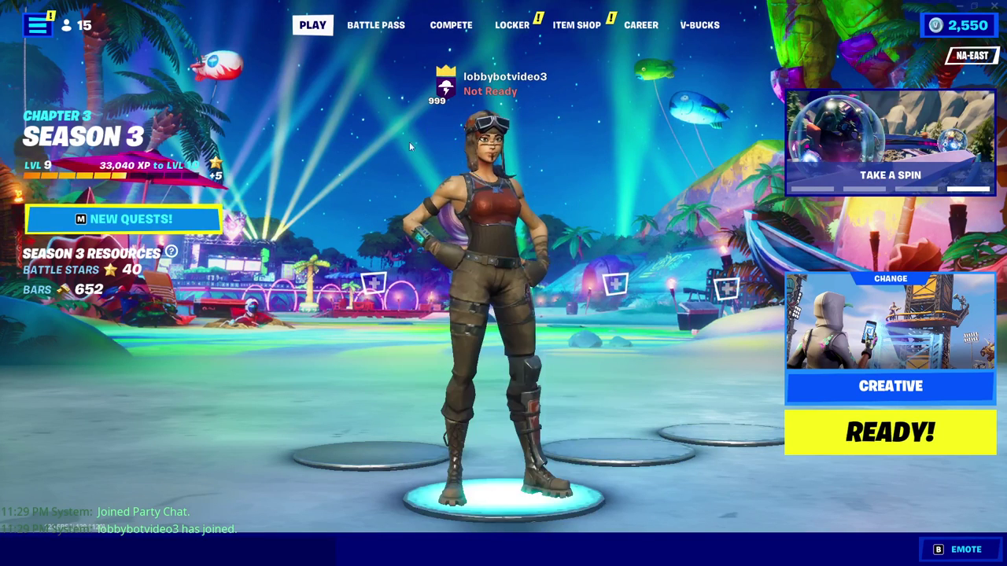
{"action": "key", "text": "alt+Tab"}
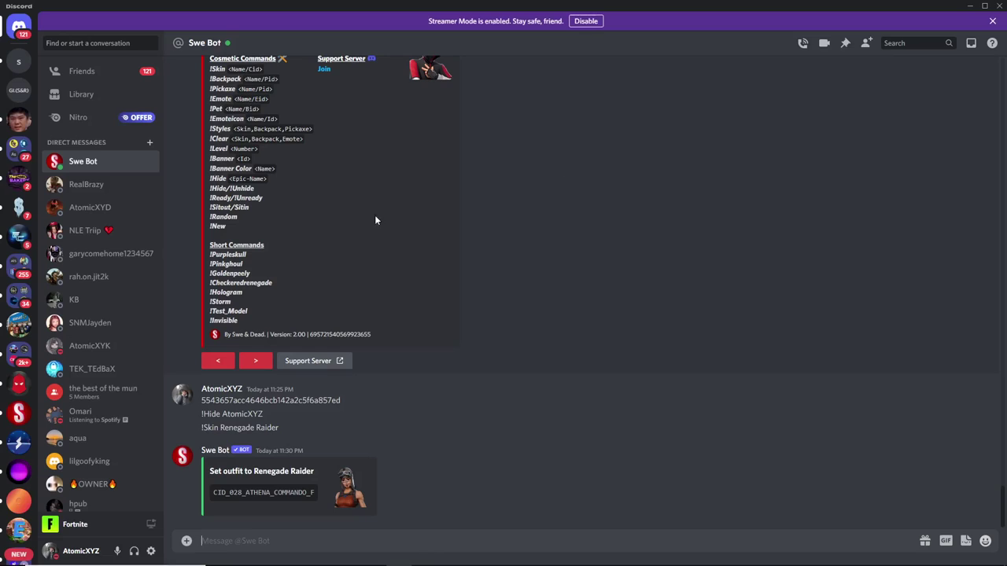
Send '!Backpack ghost portal' and verify the Ghost Portal backpack in the lobby.
{"action": "scroll", "coordinate": [368, 415], "scroll_direction": "up", "scroll_amount": 1}
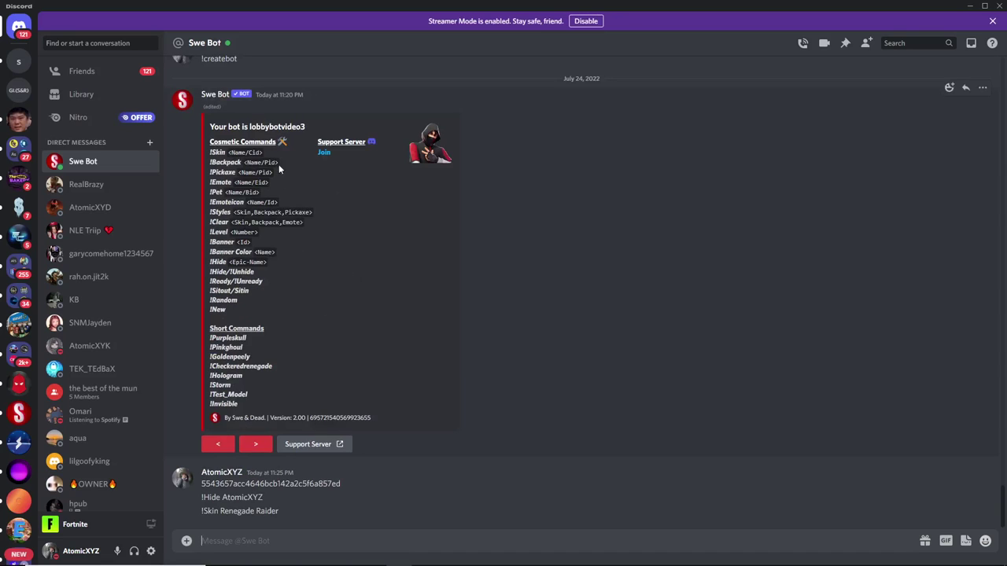
{"action": "type", "text": "!Backpack ghost portal"}
{"action": "key", "text": "Return"}
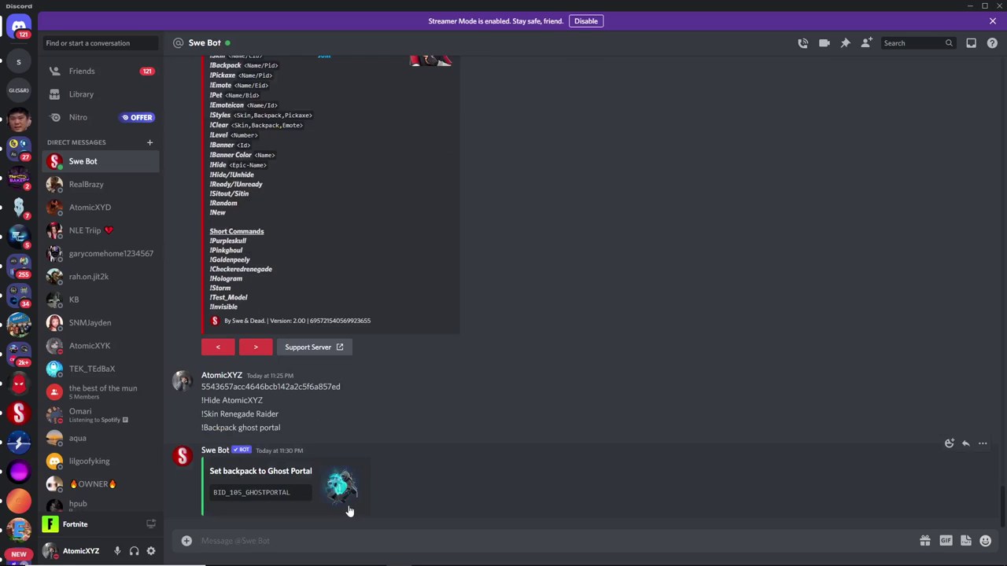
{"action": "key", "text": "alt+Tab"}
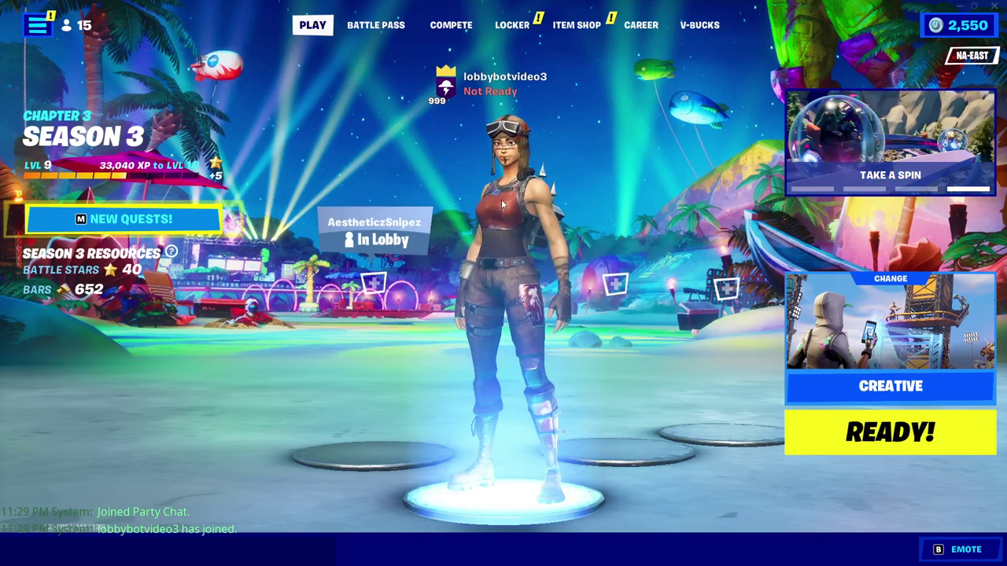
{"action": "key", "text": "alt+Tab"}
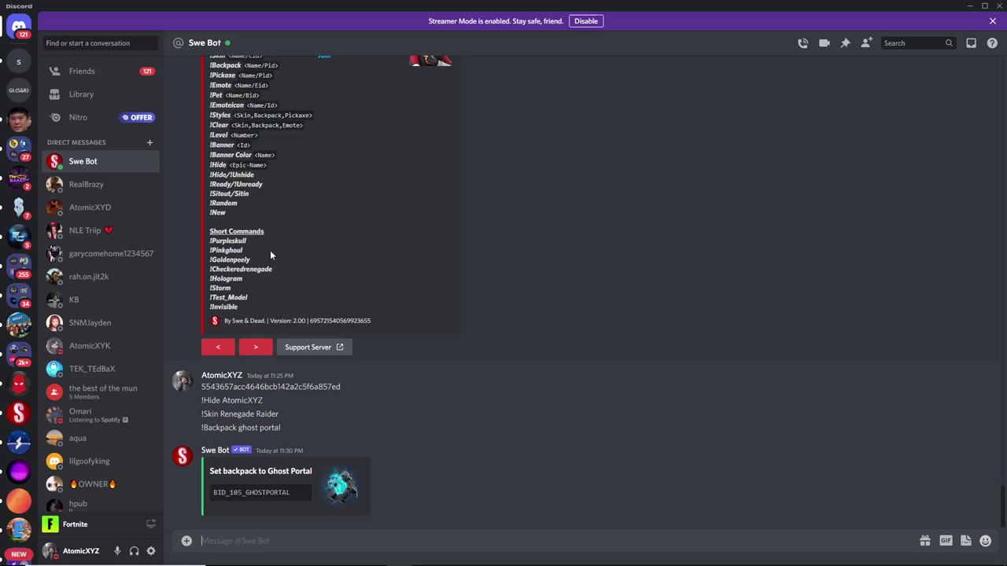
{"action": "key", "text": "alt+Tab"}
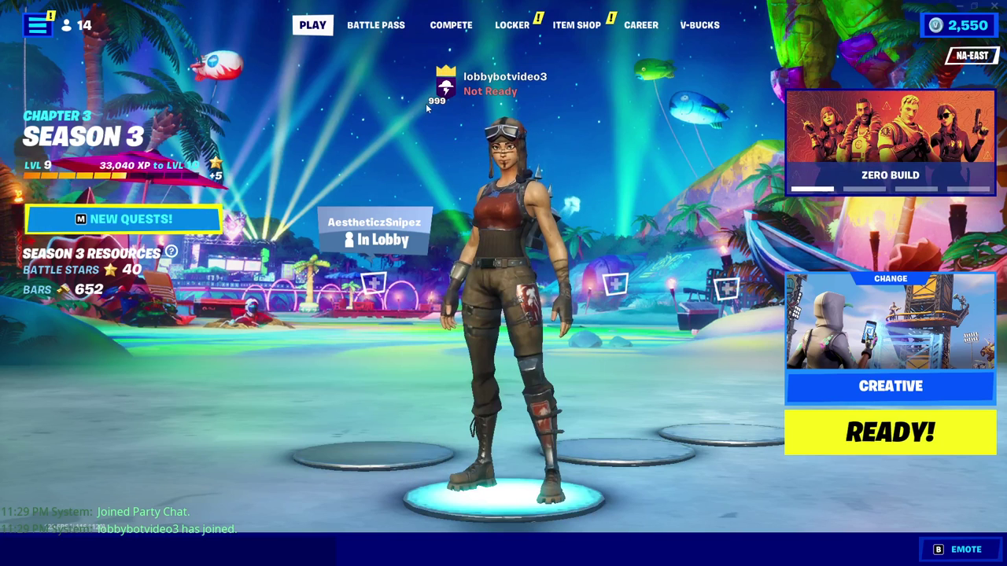
{"action": "key", "text": "alt+Tab"}
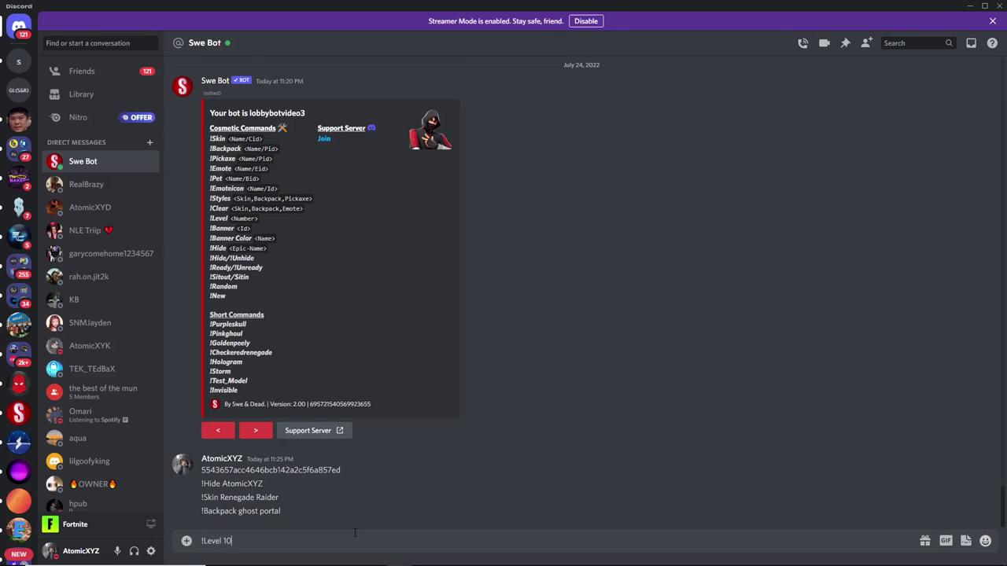
Send '!Level 10' and confirm the bot shows level 10 in the lobby.
{"action": "type", "text": "!Level 10"}
{"action": "key", "text": "Return"}
{"action": "key", "text": "alt+Tab"}
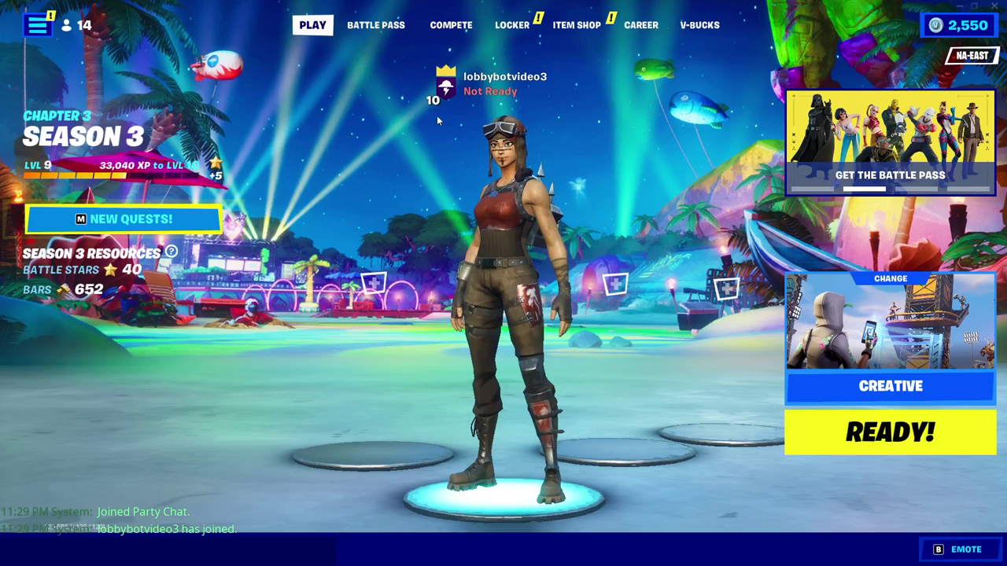
{"action": "key", "text": "alt+Tab"}
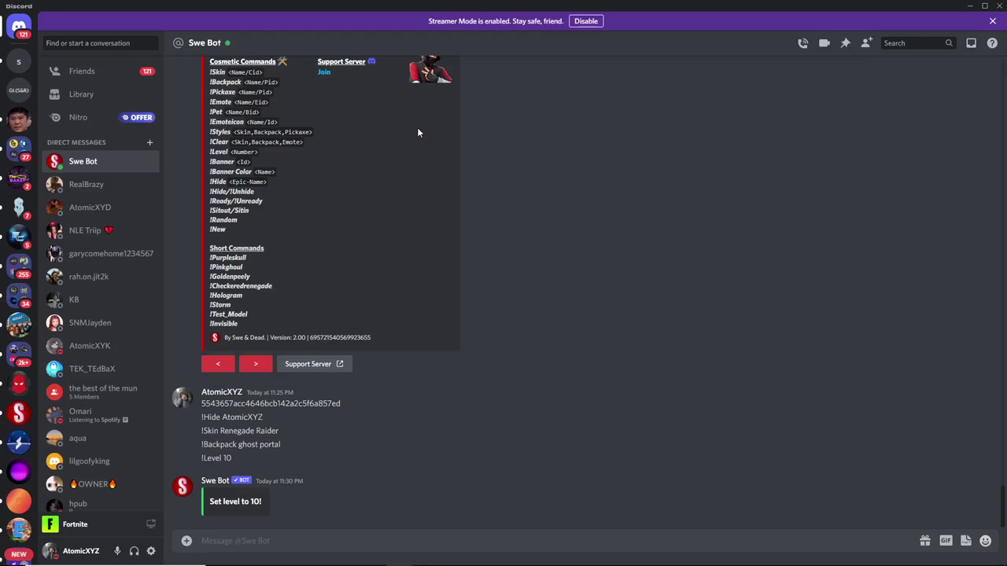
Send '!Emote floss' to make the bot Floss, then type '!Purpleskull'.
{"action": "type", "text": "!Emote floss"}
{"action": "key", "text": "Return"}
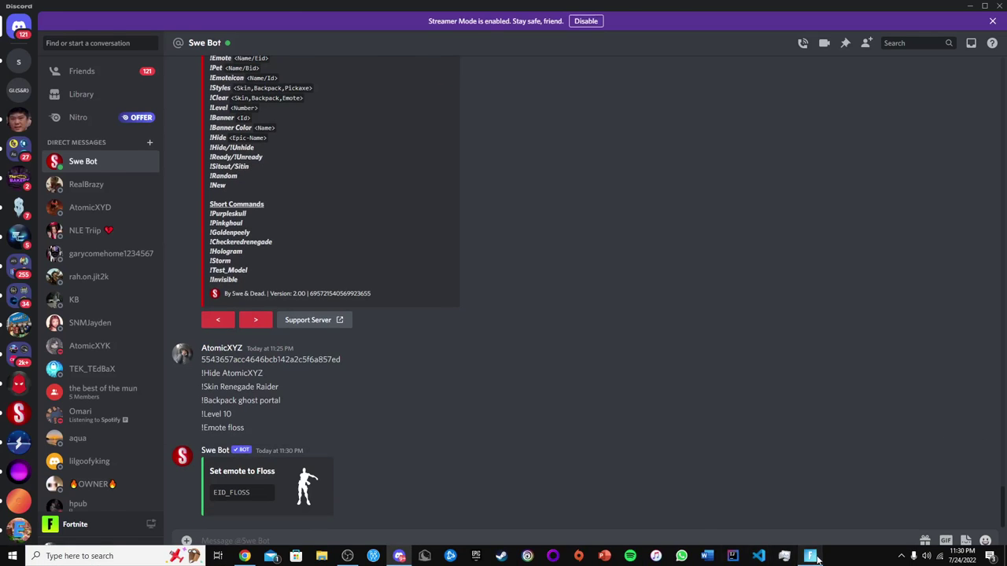
{"action": "left_click", "coordinate": [774, 559]}
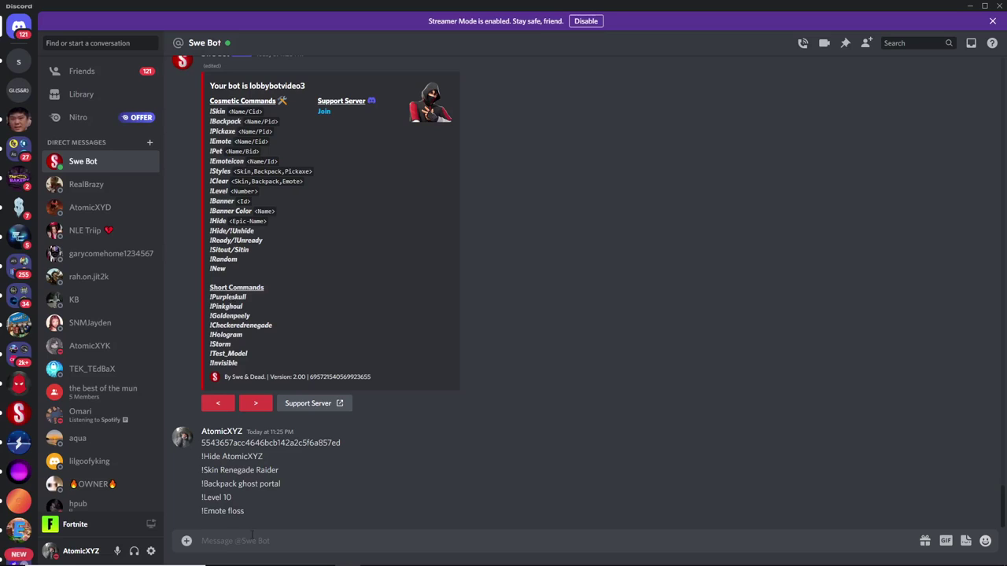
{"action": "type", "text": "!Purpleskull"}
Send '!Purpleskull', '!Pinkghoul' and '!Goldenpeely', checking each new skin in the lobby.
{"action": "key", "text": "Return"}
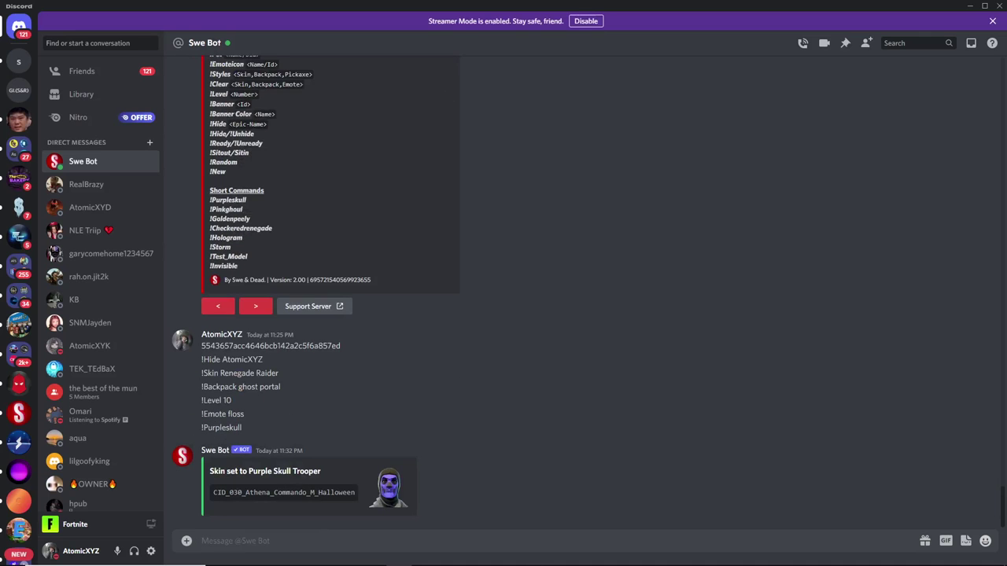
{"action": "left_click", "coordinate": [791, 556]}
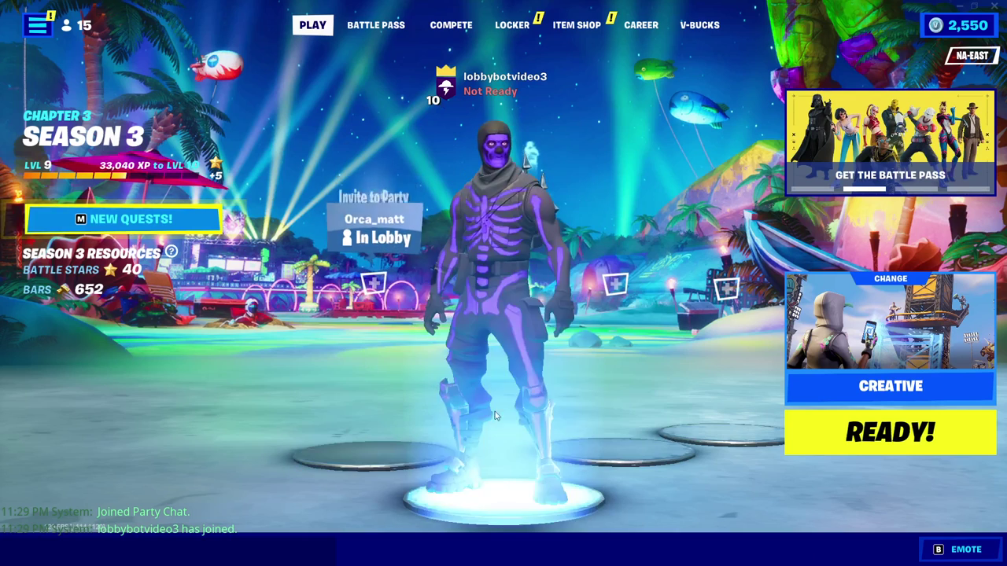
{"action": "key", "text": "alt+Tab"}
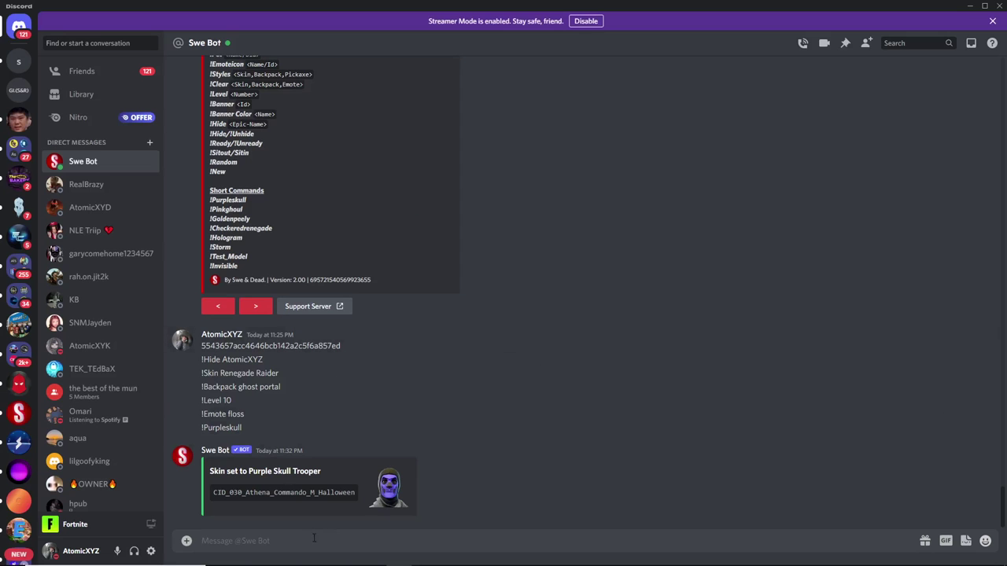
{"action": "type", "text": "!Pinkghoul"}
{"action": "key", "text": "Return"}
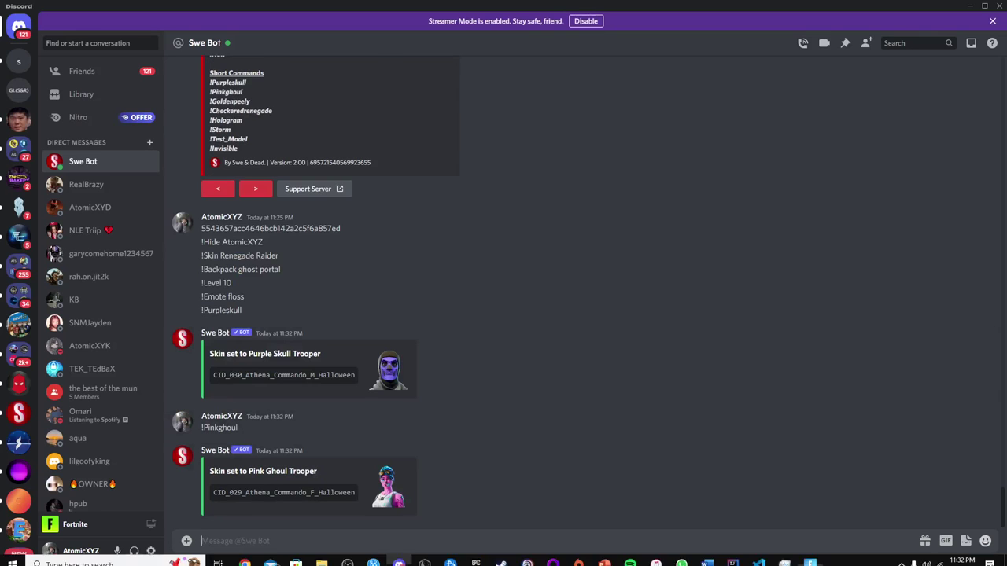
{"action": "left_click", "coordinate": [810, 563]}
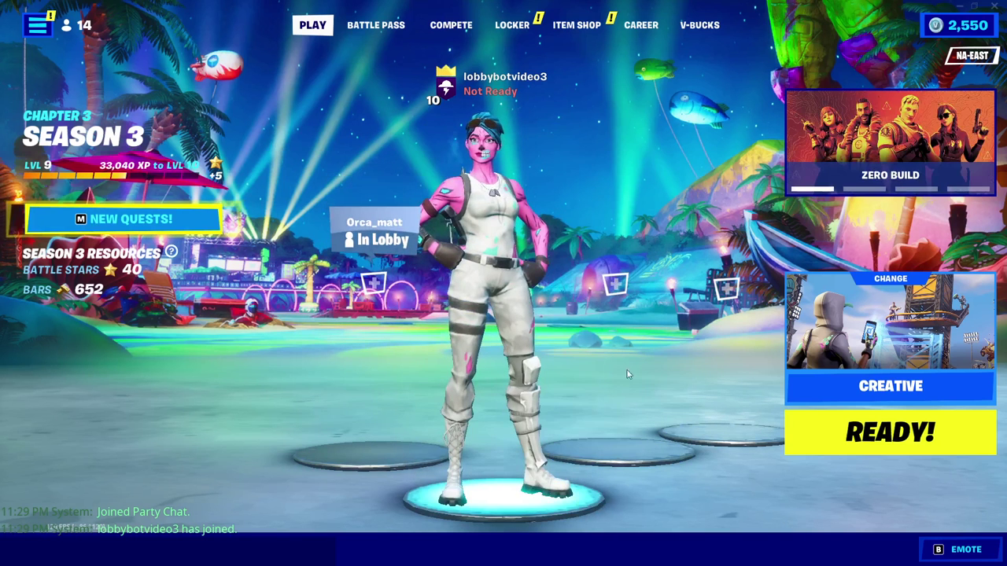
{"action": "key", "text": "alt+Tab"}
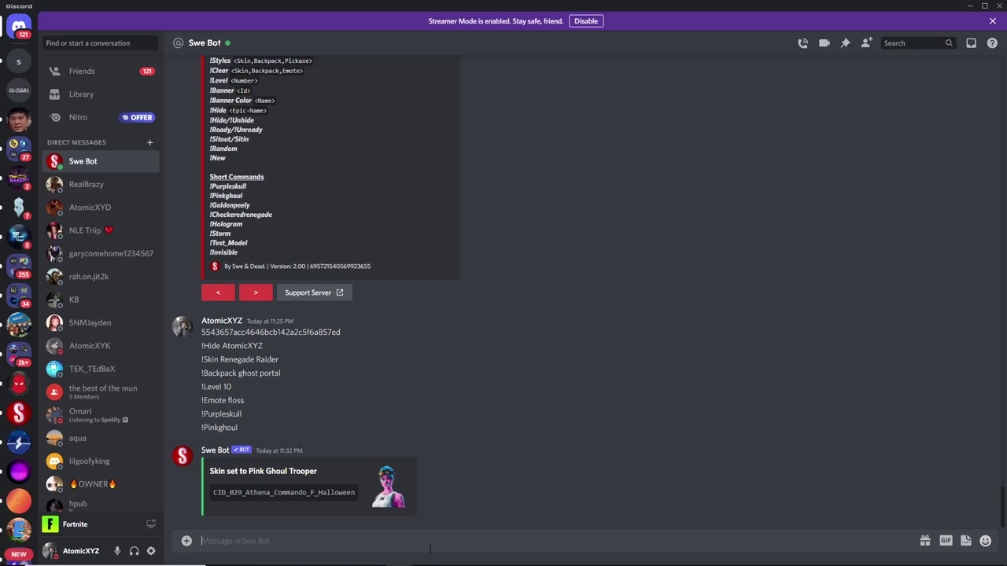
{"action": "type", "text": "!Goldenpeely"}
{"action": "key", "text": "Return"}
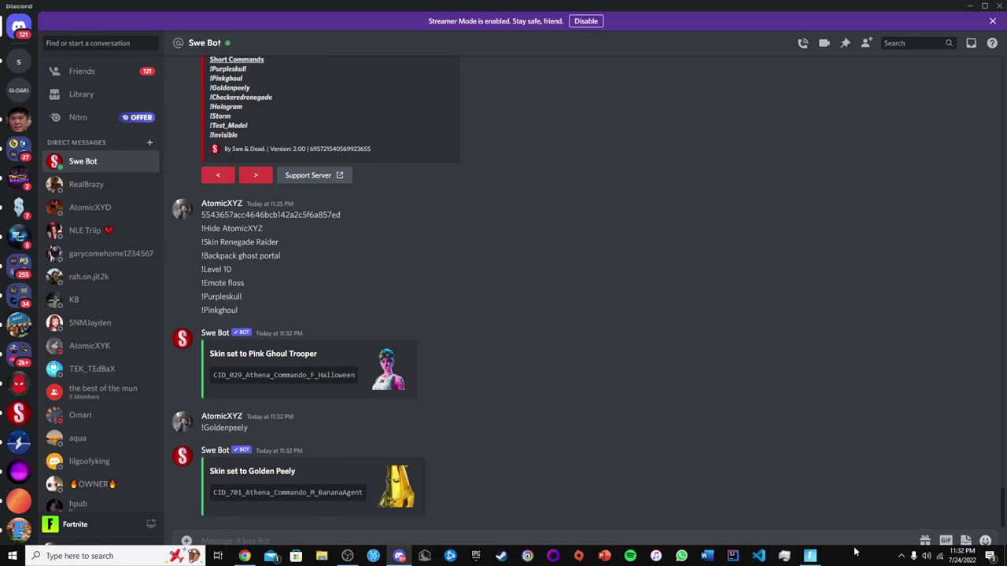
{"action": "left_click", "coordinate": [810, 556]}
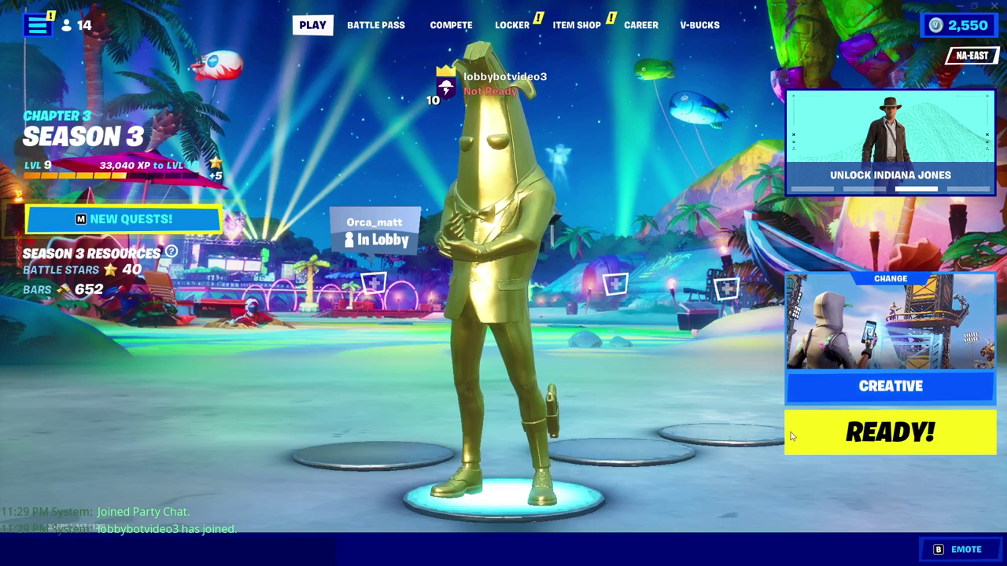